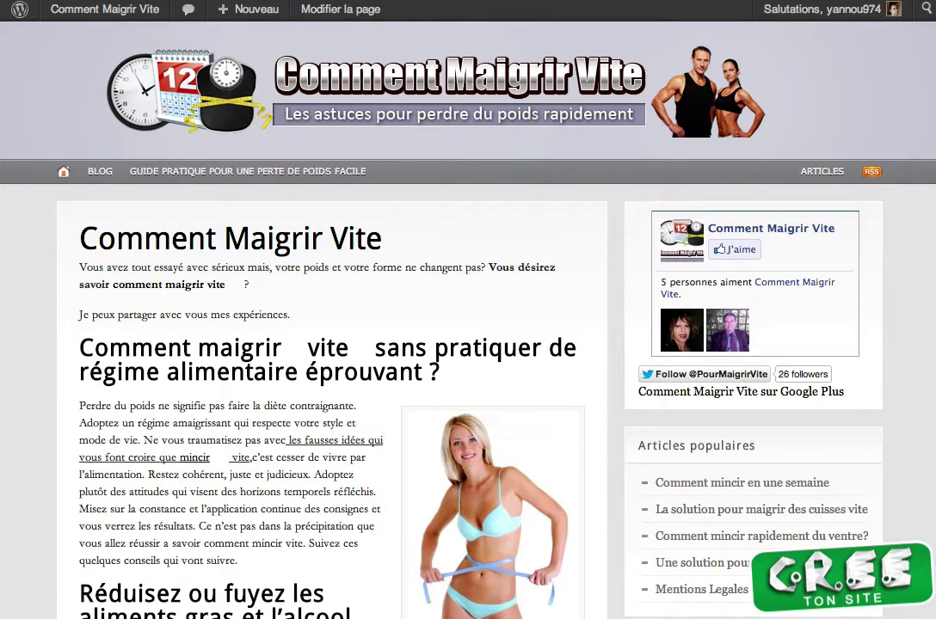
Step: Review the home page article down to its registration form and view the banner image banniere_milieu.png
scroll(301, 606, down, 20)
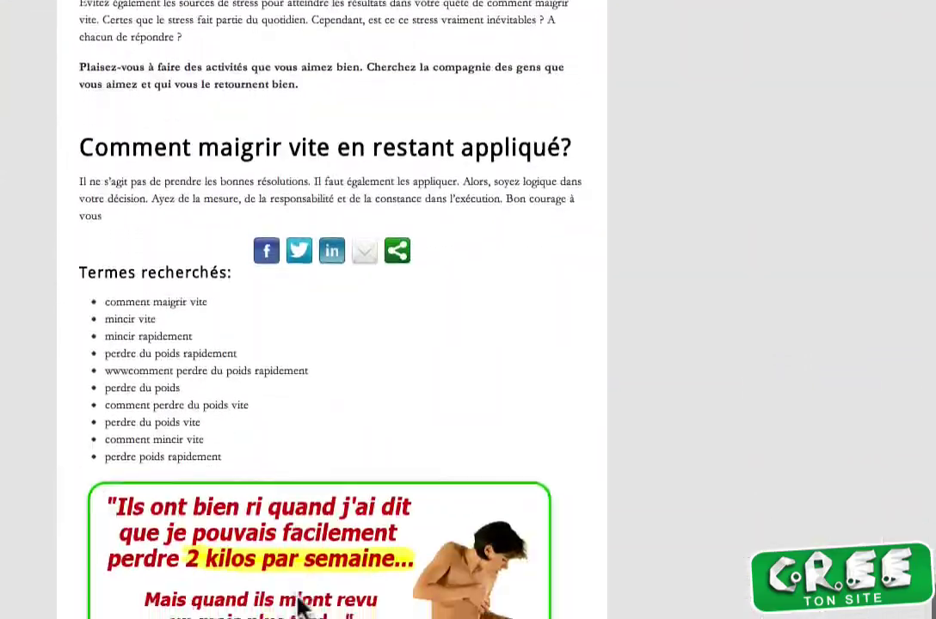
scroll(301, 607, down, 3)
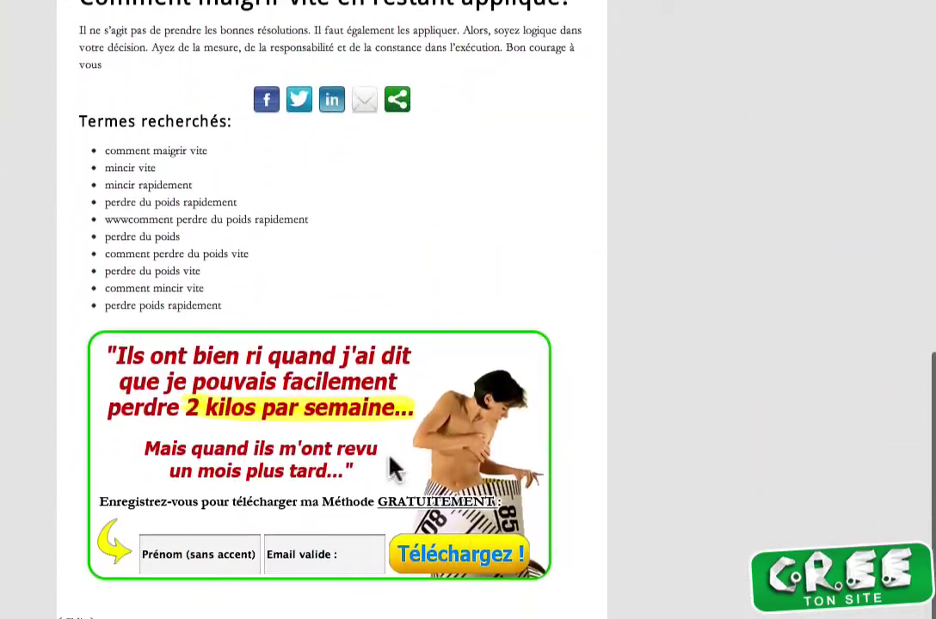
scroll(392, 469, up, 15)
scroll(393, 471, down, 3)
scroll(344, 447, up, 4)
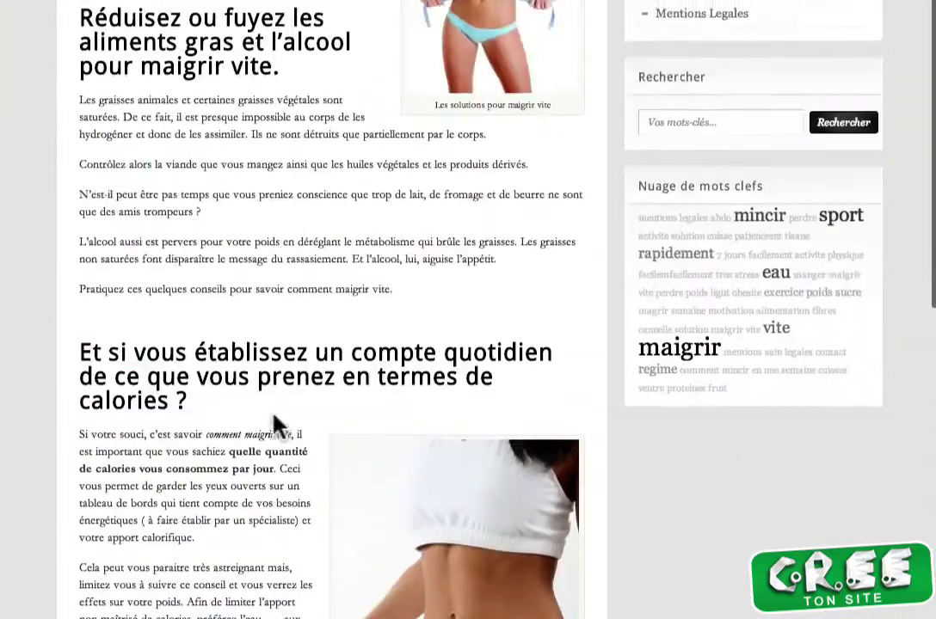
scroll(273, 424, up, 6)
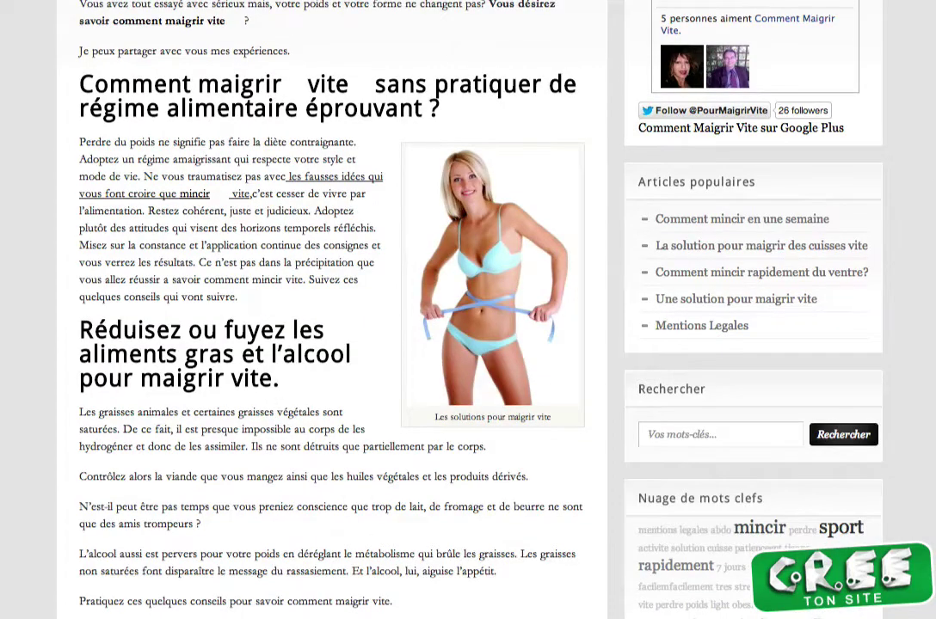
key(super+Tab)
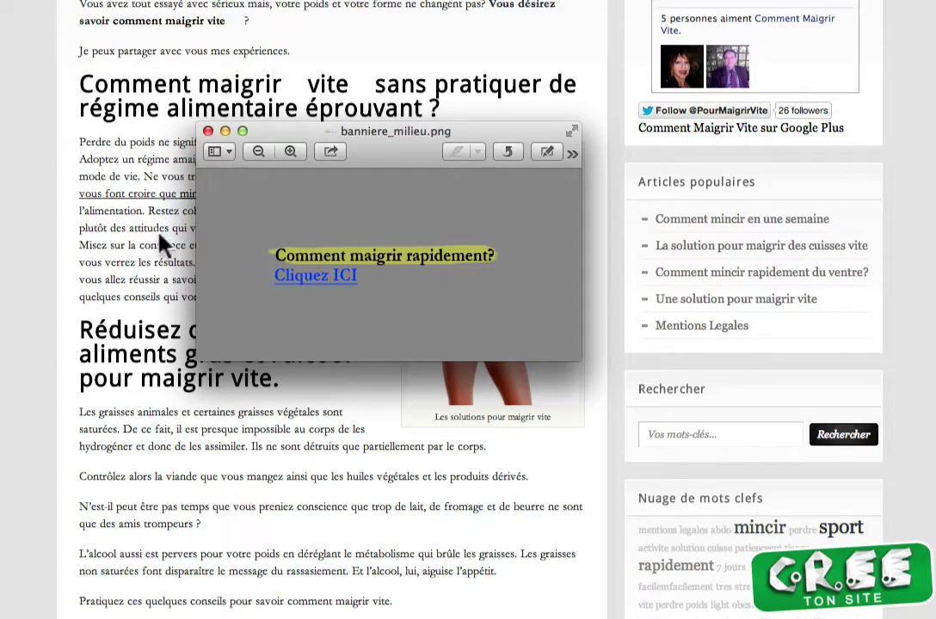
key(super+w)
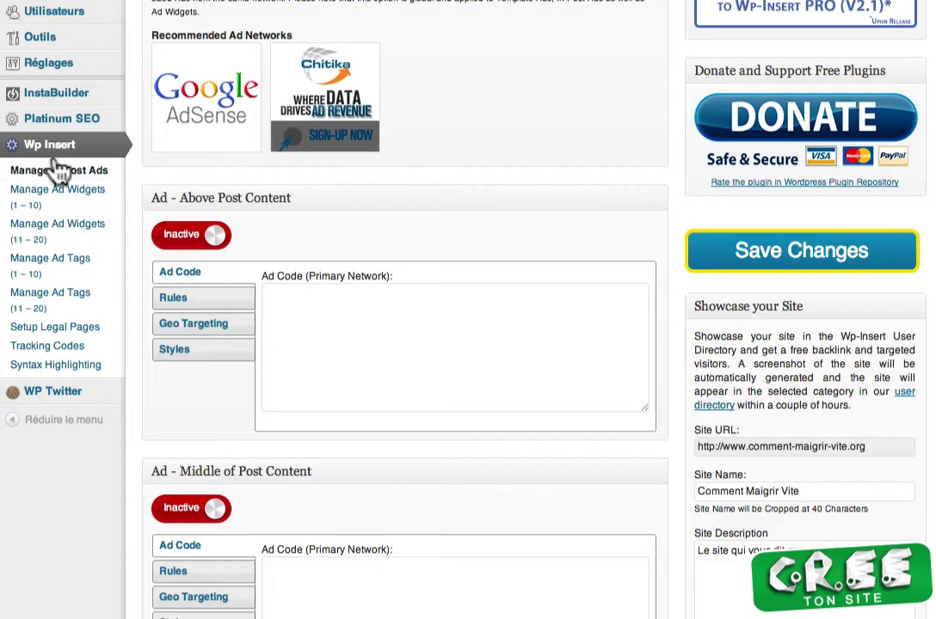
scroll(391, 464, down, 5)
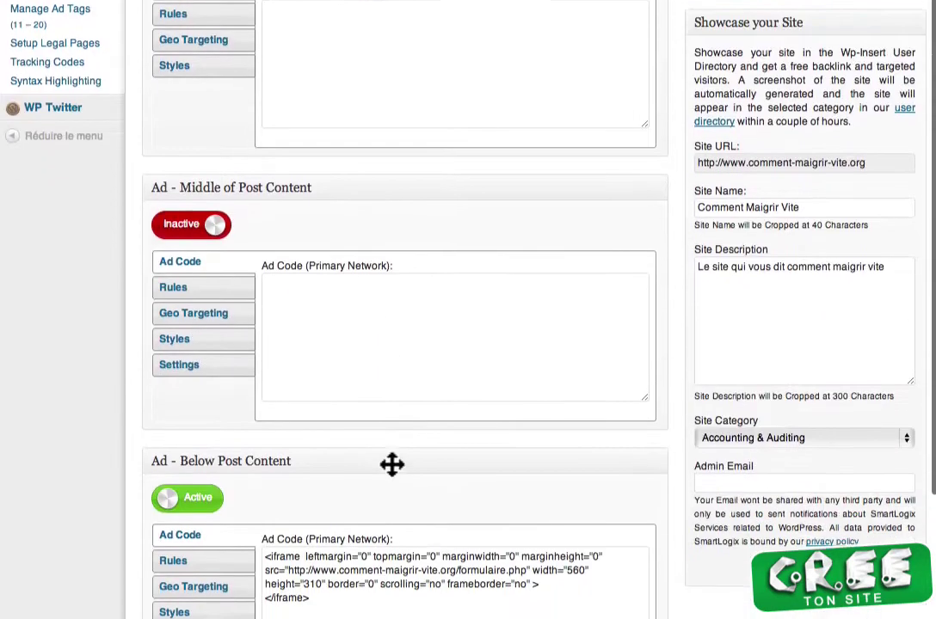
scroll(392, 469, down, 1)
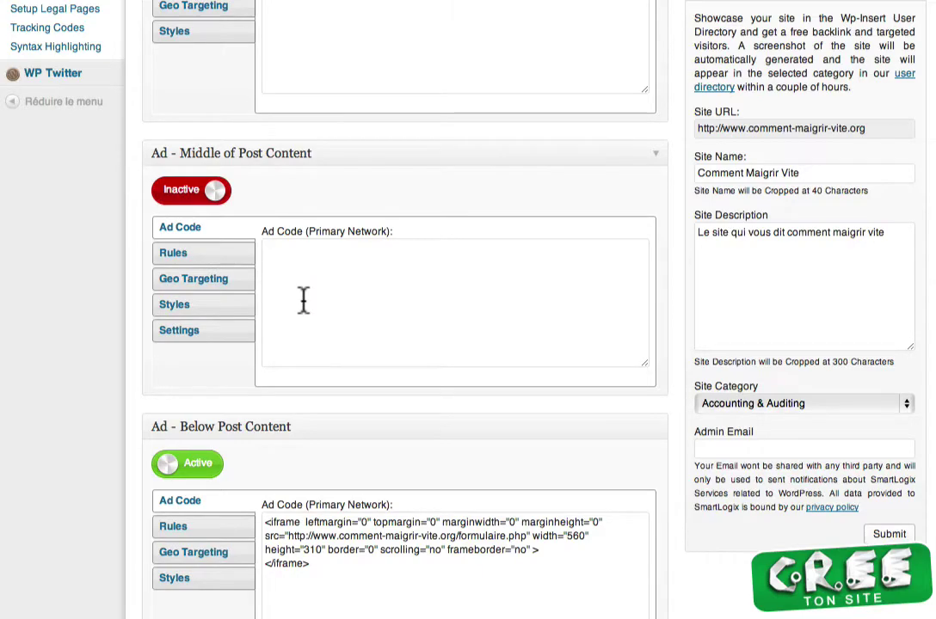
text(<a href="http://www.comment-maigrir-vite.org/guide-pratique-pour-une-perte-de-poids-facile/"><img src="http://www.comment-maigrir-vite.org/banniere_milieu.png"/></a>)
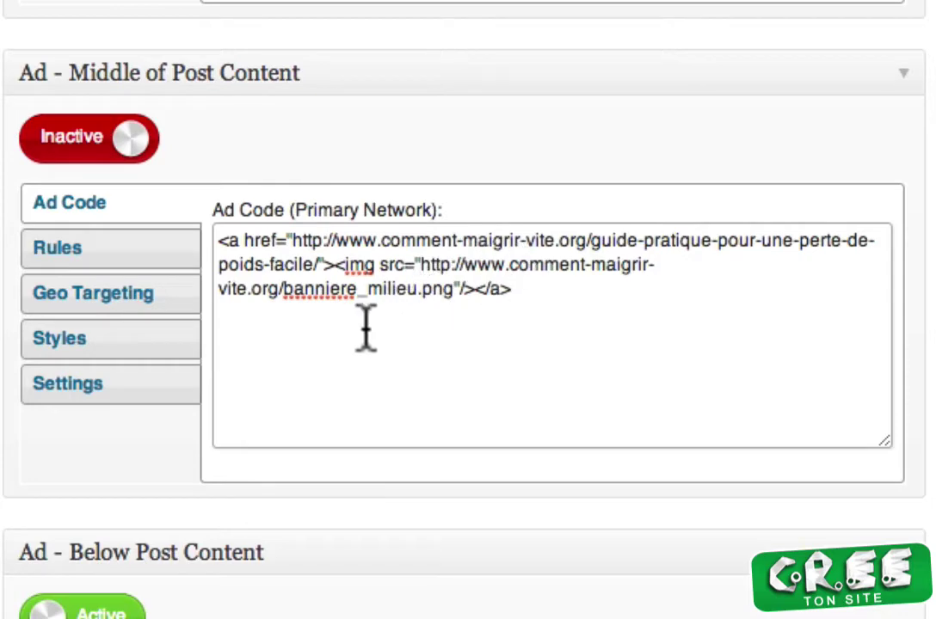
click(112, 140)
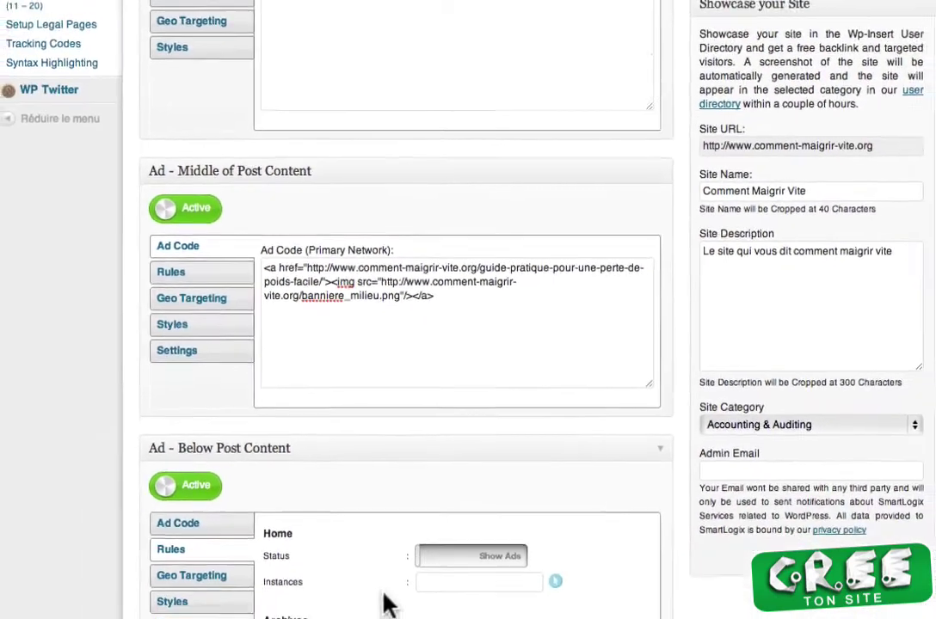
Step: Copy the Single Page exceptions 85,6,10,148,159 from the below-post ad's rules into the middle-of-post ad's rules
scroll(384, 604, down, 5)
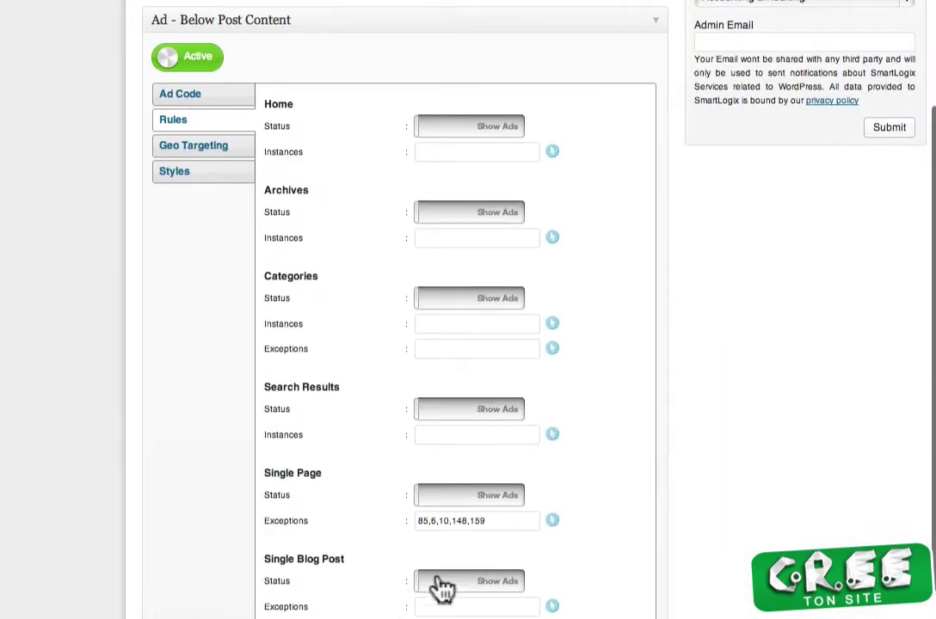
drag(497, 518, 408, 512)
key(ctrl+c)
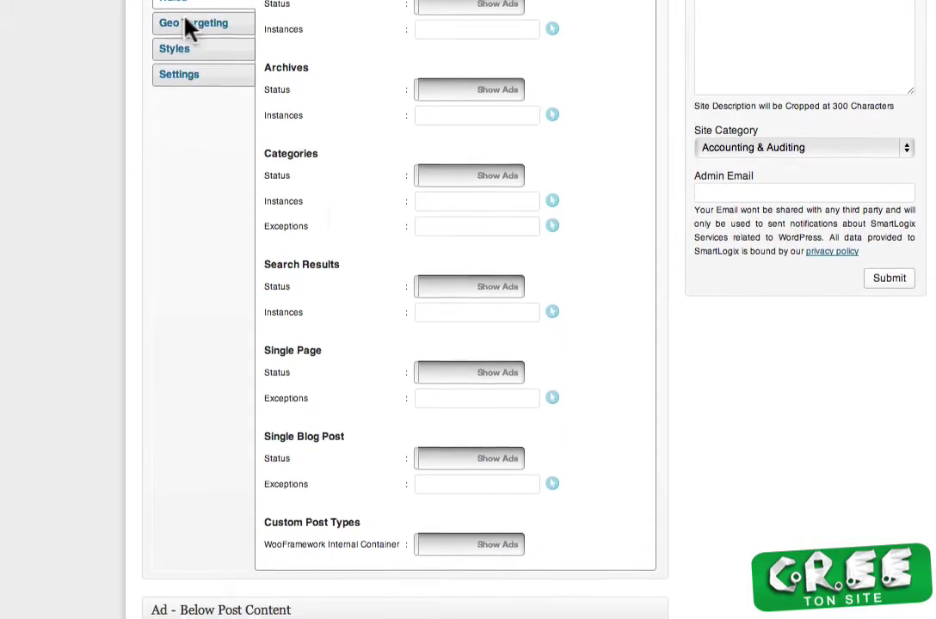
scroll(383, 446, up, 1)
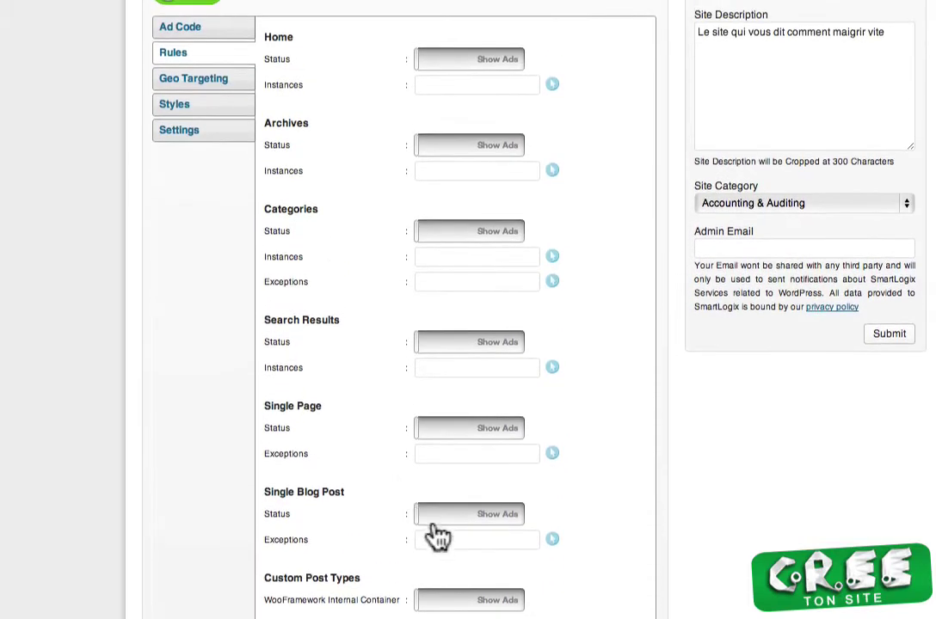
click(445, 455)
key(ctrl+v)
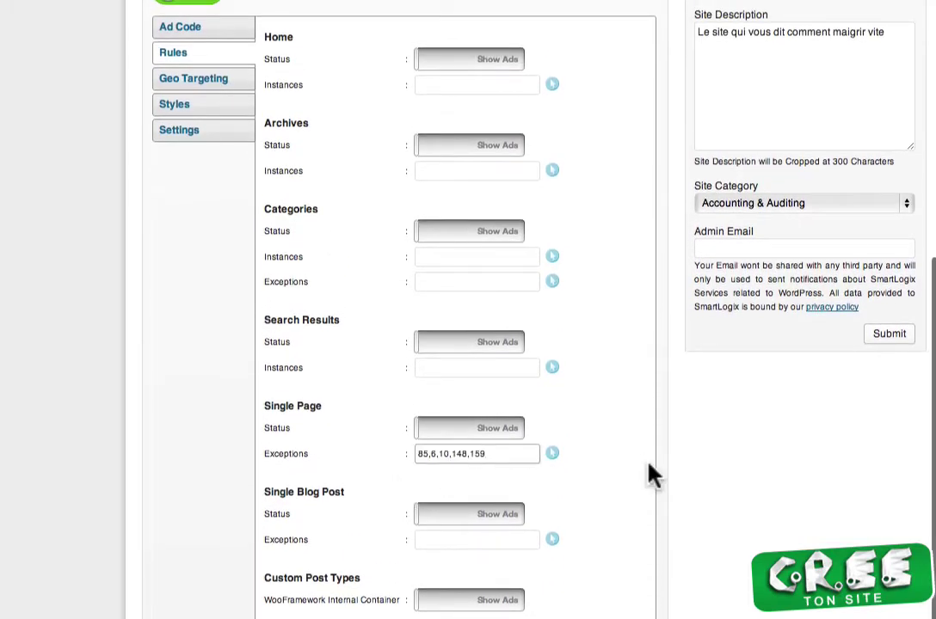
scroll(648, 475, up, 5)
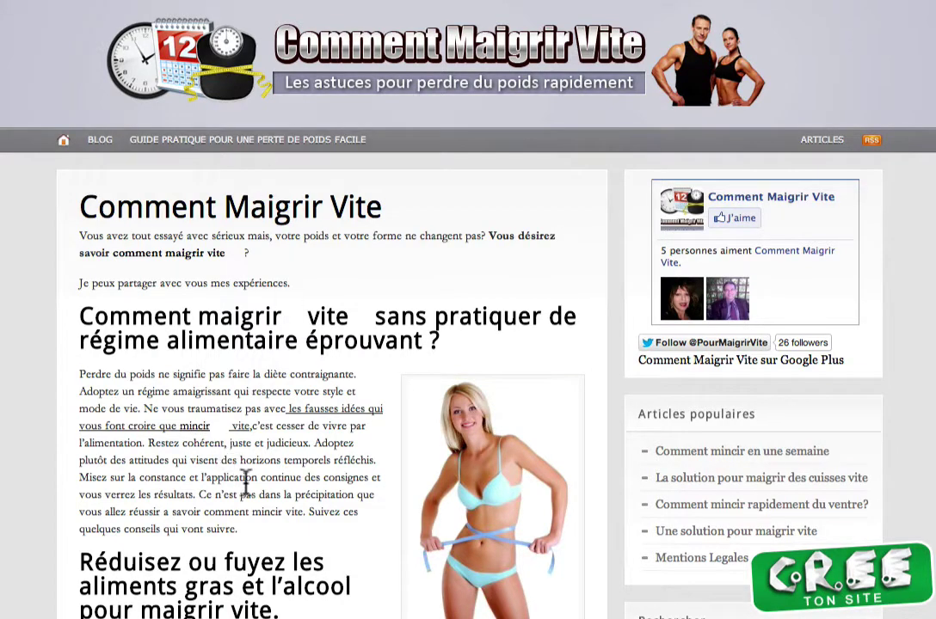
Step: Add border="0" to the image tag in the middle-of-post ad code and save the changes
scroll(257, 487, down, 3)
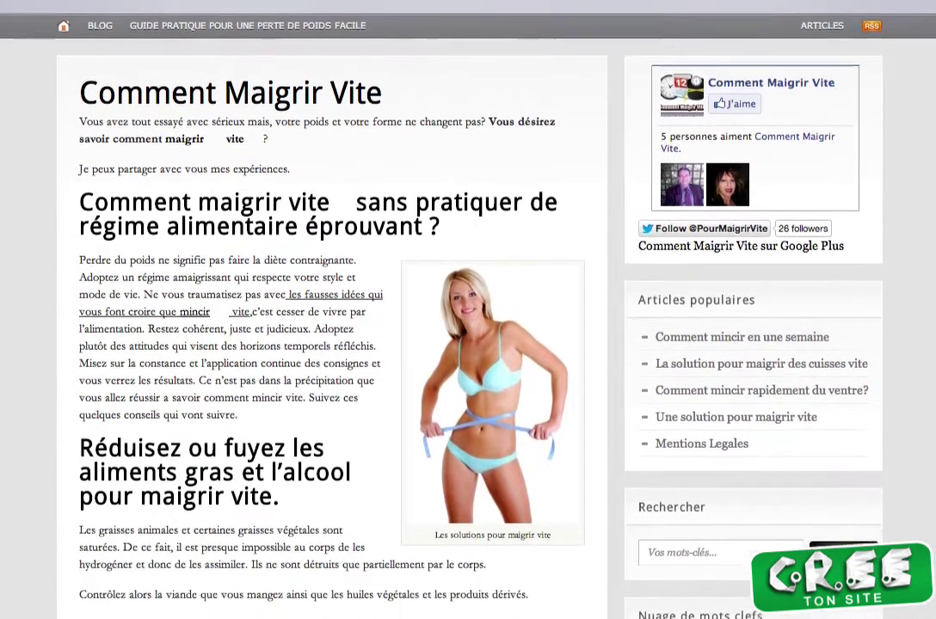
scroll(274, 522, down, 2)
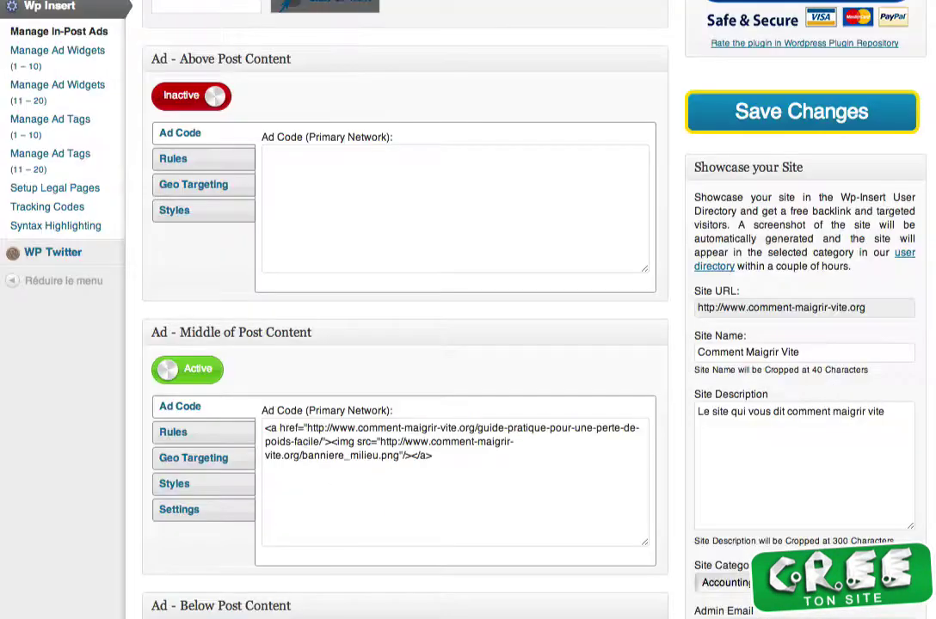
click(404, 456)
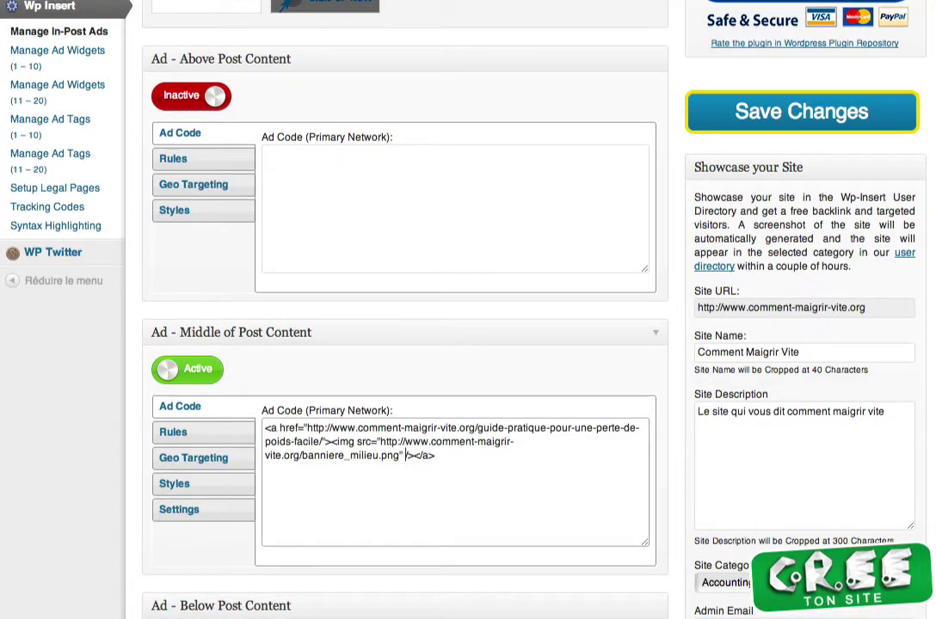
text(bord)
text(er=)
text(")
text(0")
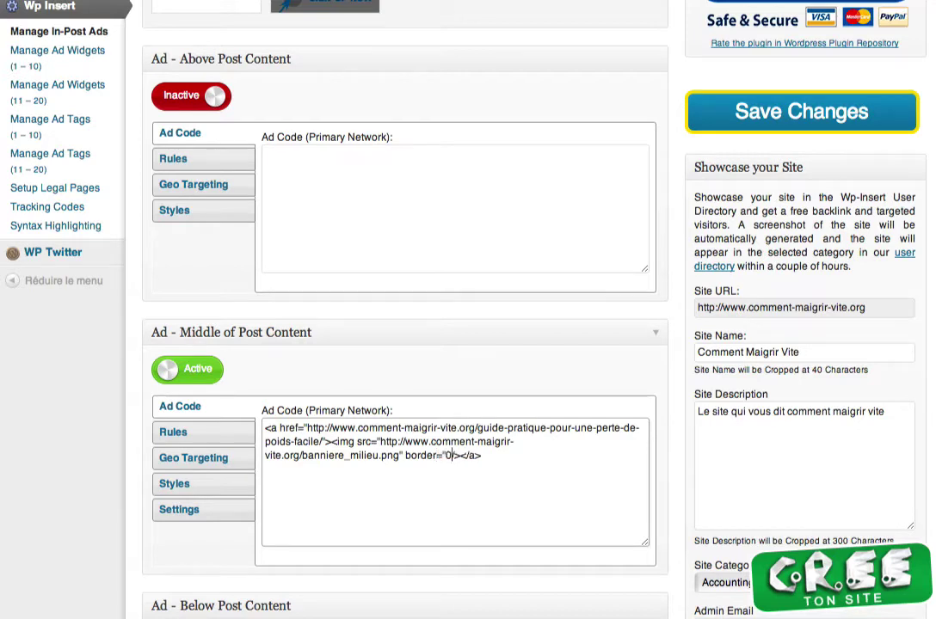
click(794, 114)
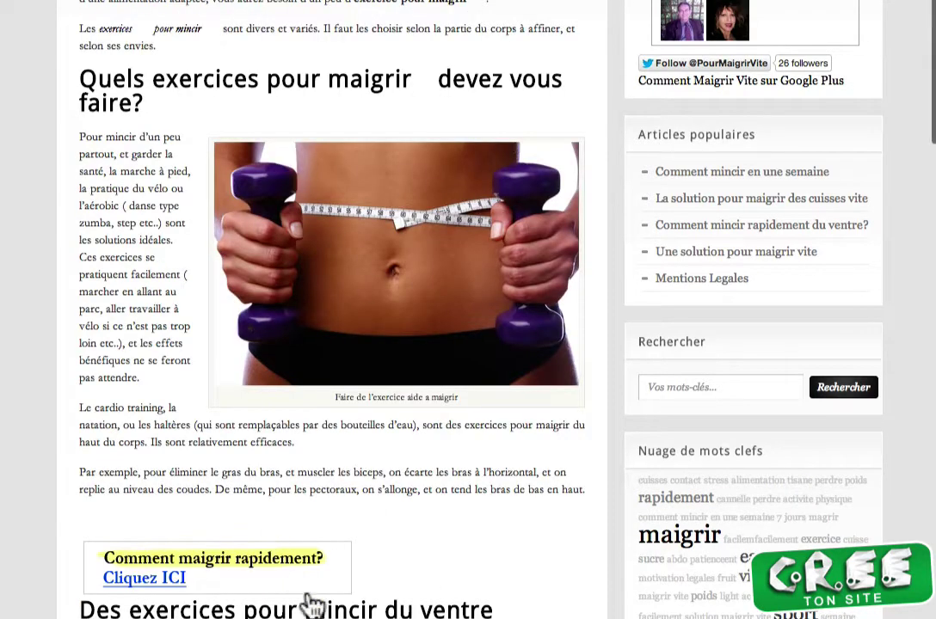
Step: Examine the placement of the banner within the article about weight-loss exercises
scroll(455, 579, down, 2)
scroll(455, 576, down, 2)
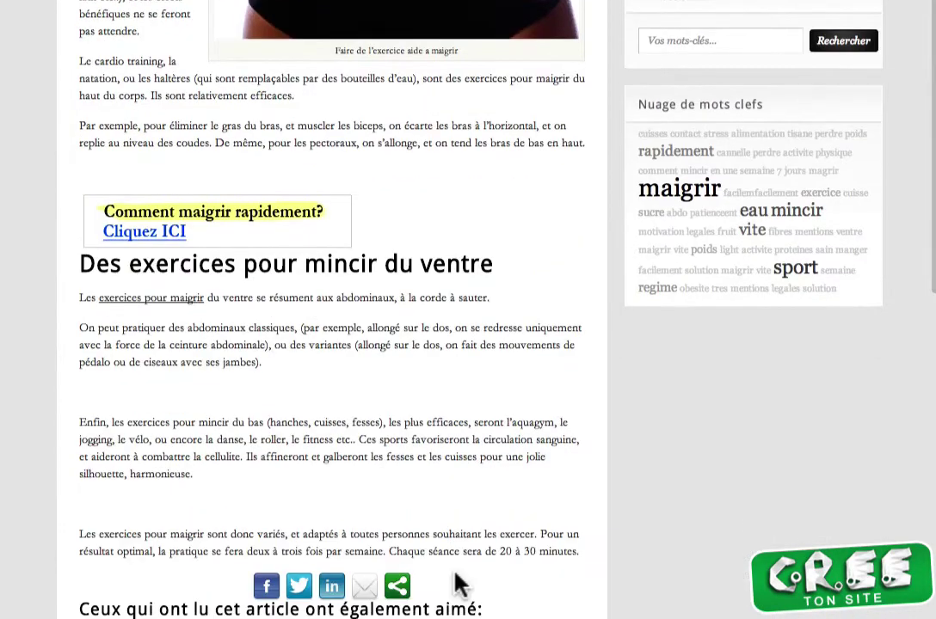
scroll(458, 583, down, 3)
scroll(457, 576, up, 7)
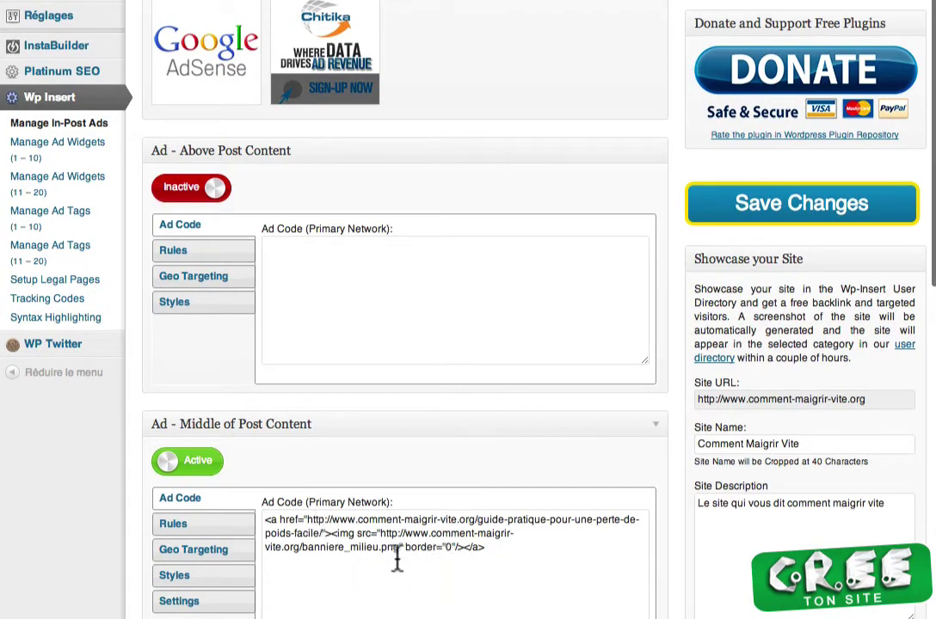
Step: Add target="_blank" to the link in the middle-of-post ad code and save the changes
click(325, 533)
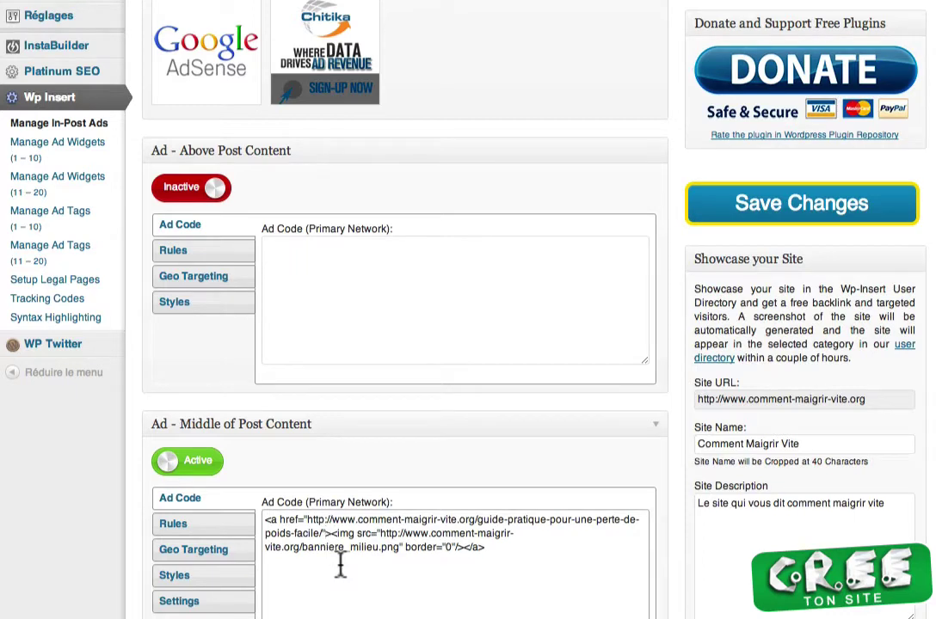
text(target)
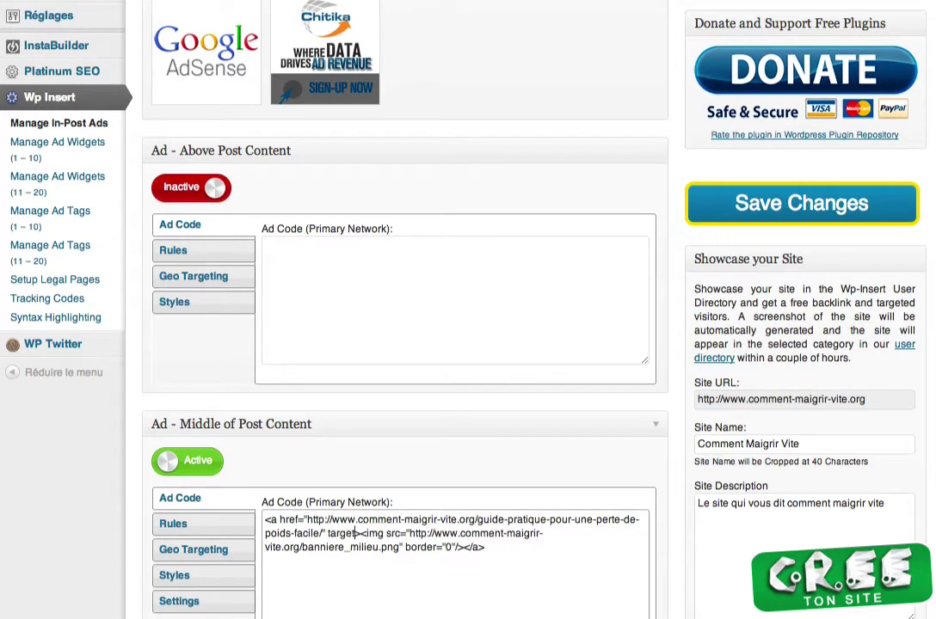
text(="")
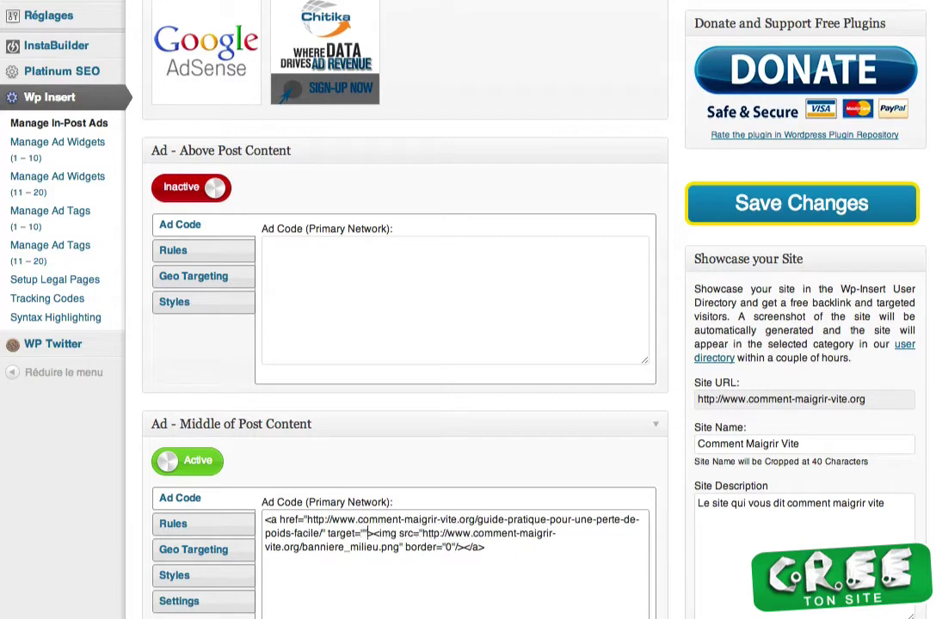
text(_blank)
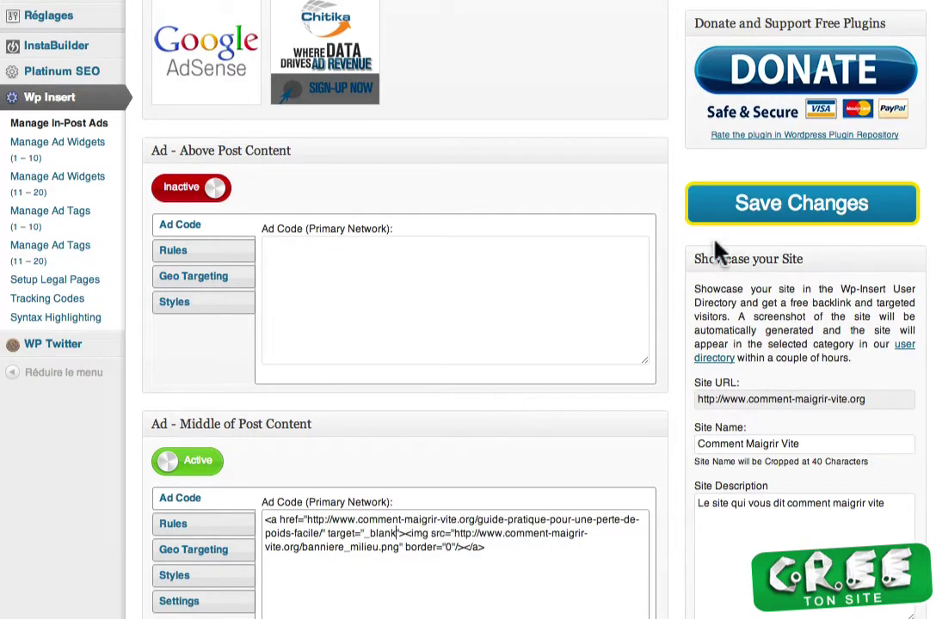
click(751, 211)
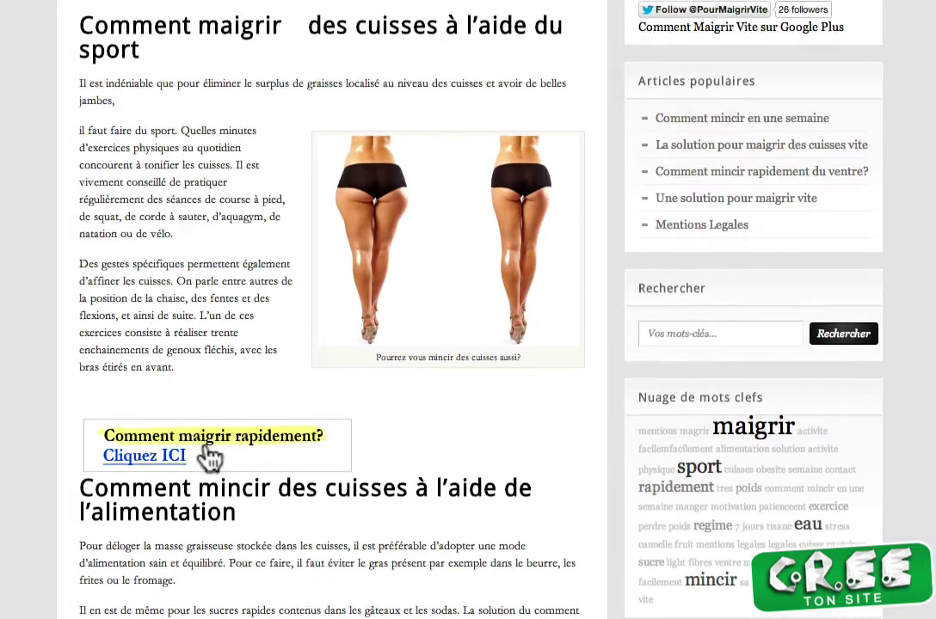
Step: Test the banner link in the article about slimming thighs, and examine the banner and registration form on the home page
click(180, 448)
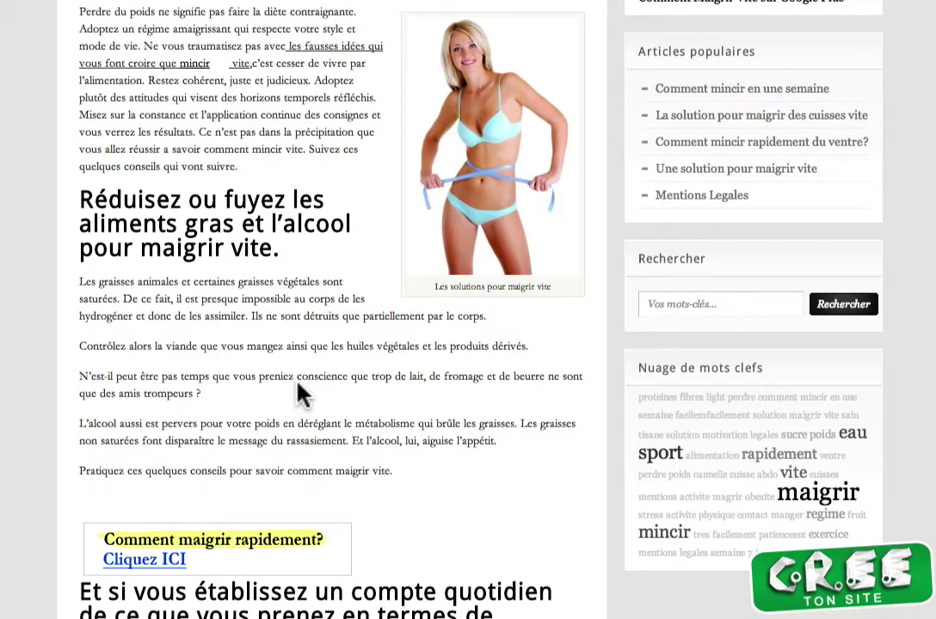
scroll(301, 395, down, 2)
scroll(309, 351, down, 8)
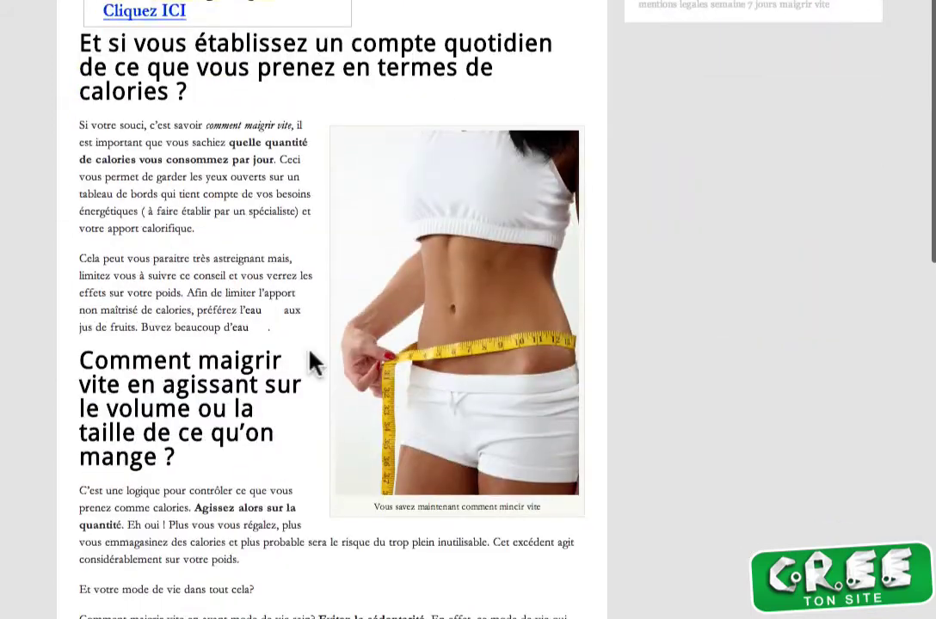
scroll(310, 362, down, 11)
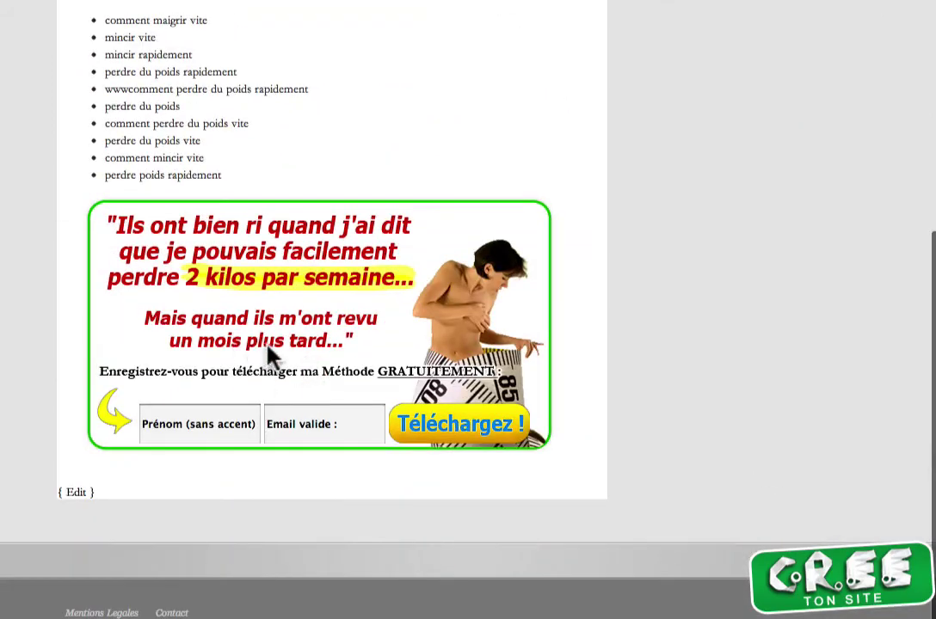
scroll(267, 353, up, 10)
scroll(268, 348, up, 7)
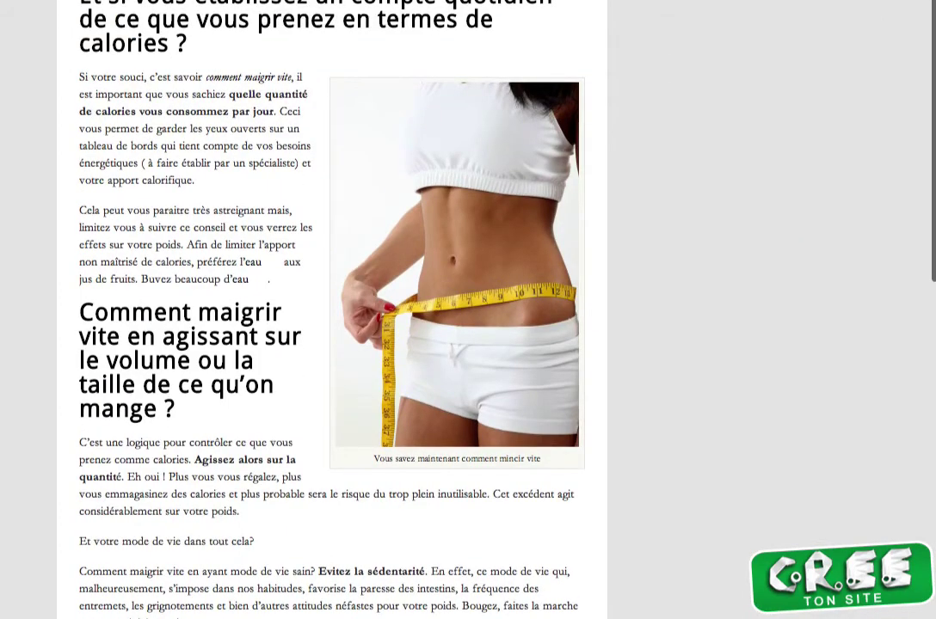
scroll(185, 163, up, 7)
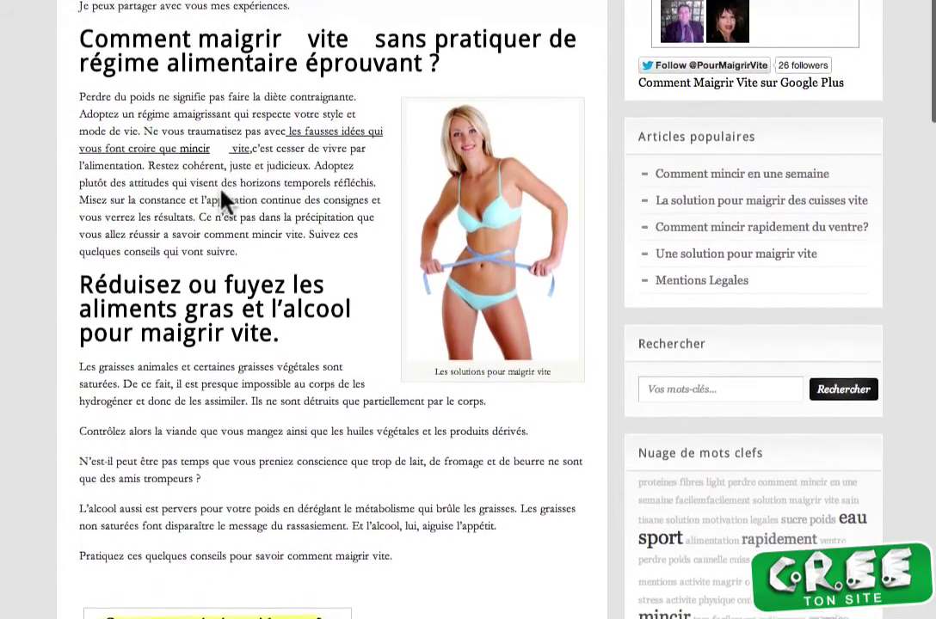
scroll(184, 164, up, 1)
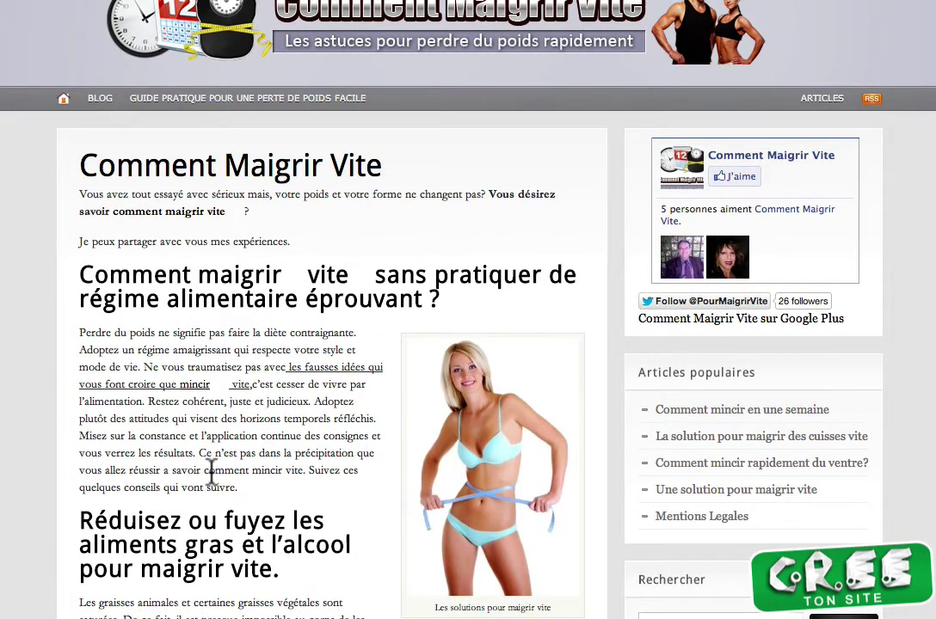
scroll(211, 472, down, 5)
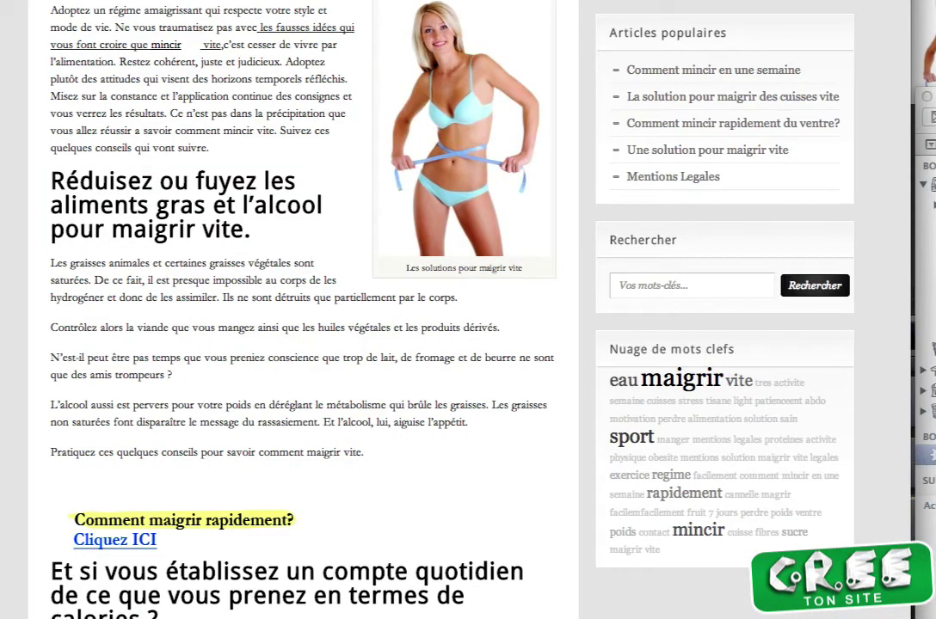